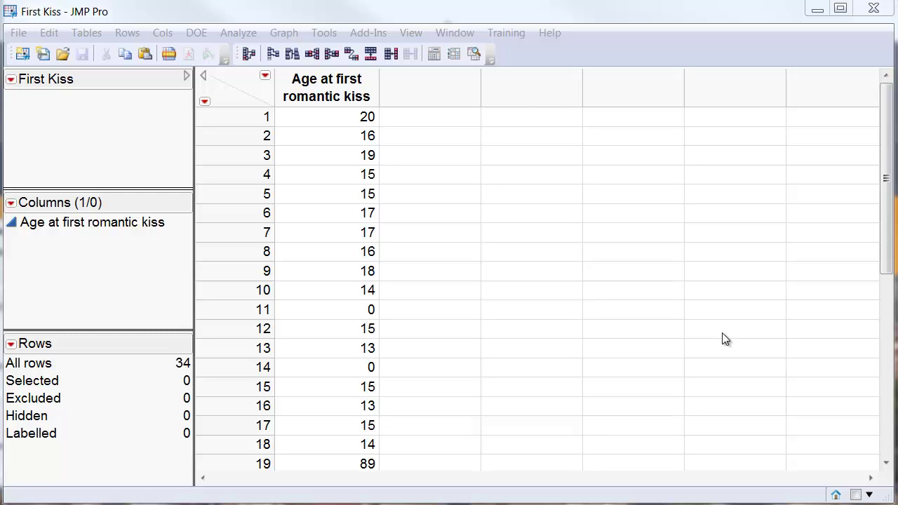
- Run a Distribution of Age at first romantic kiss, showing median 15 and mean 16.38
click(245, 39)
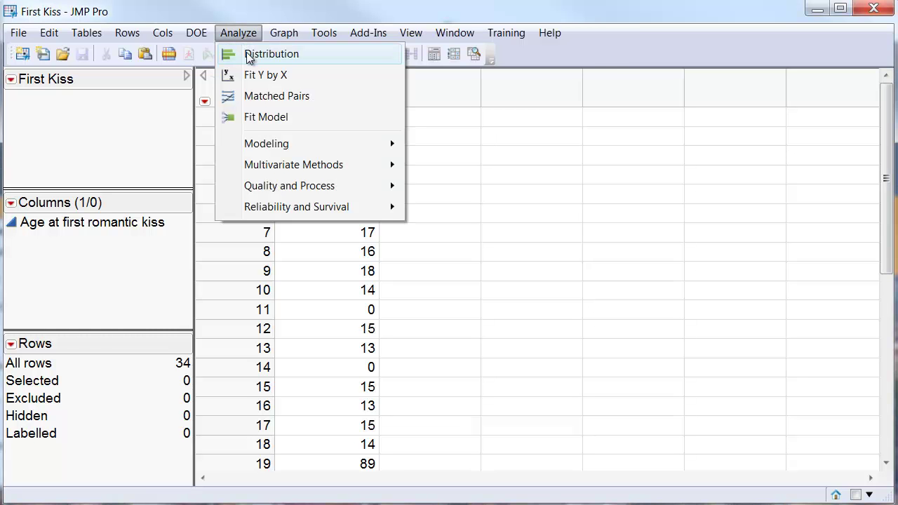
click(271, 54)
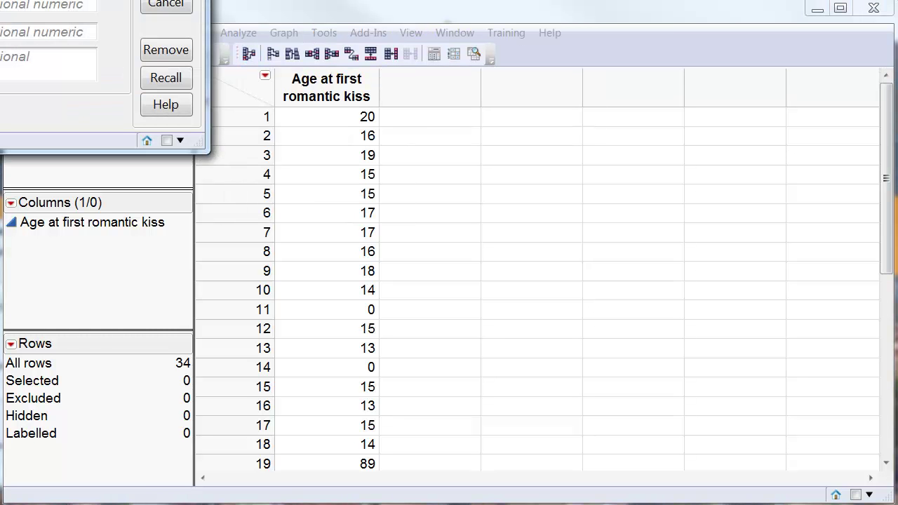
drag(0, 0, 160, 25)
click(62, 82)
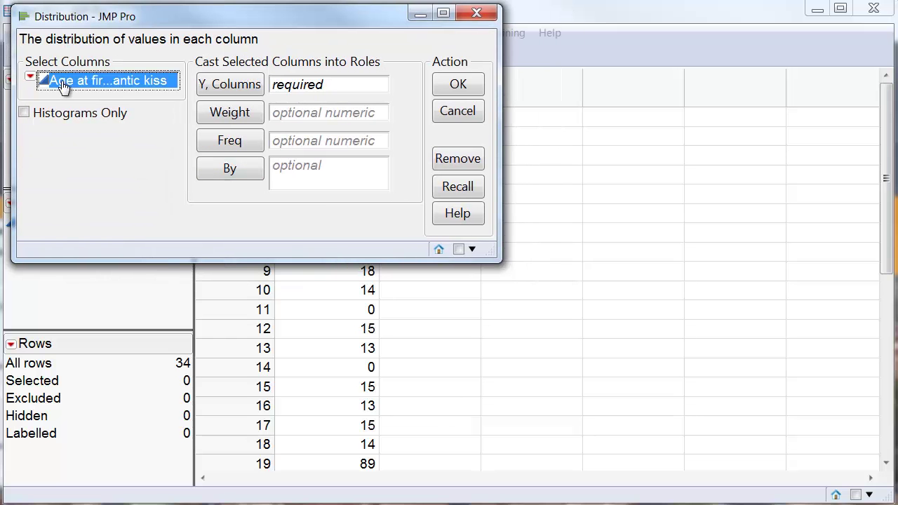
click(219, 85)
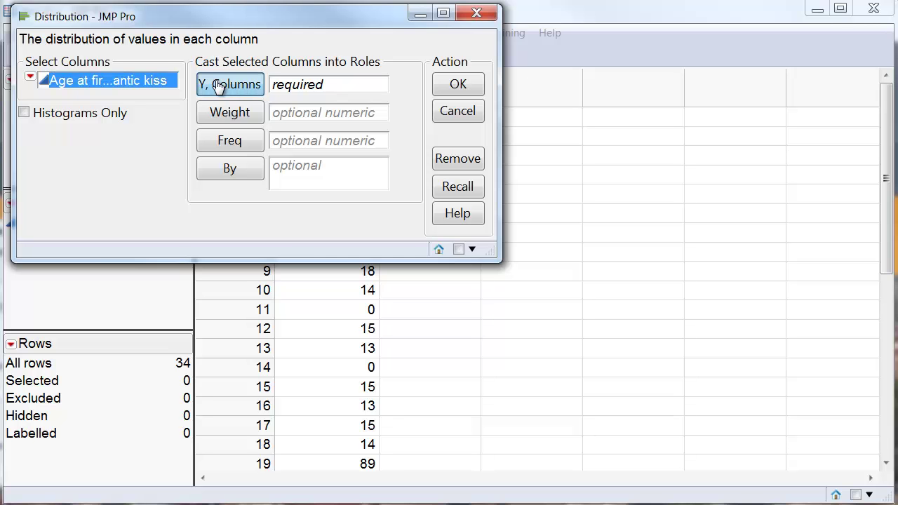
click(456, 85)
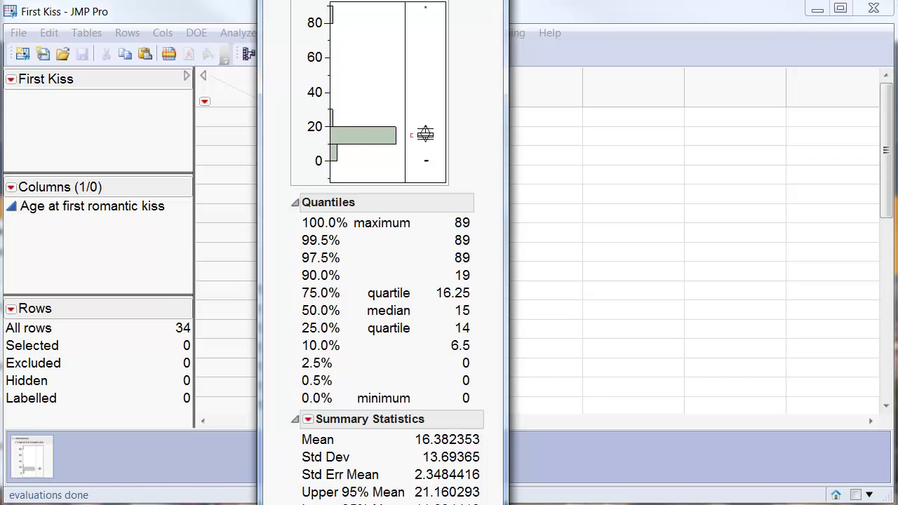
- Select the 89-year-old outlier (row 19) in the histogram and bring the First Kiss table forward
drag(293, 4, 129, 30)
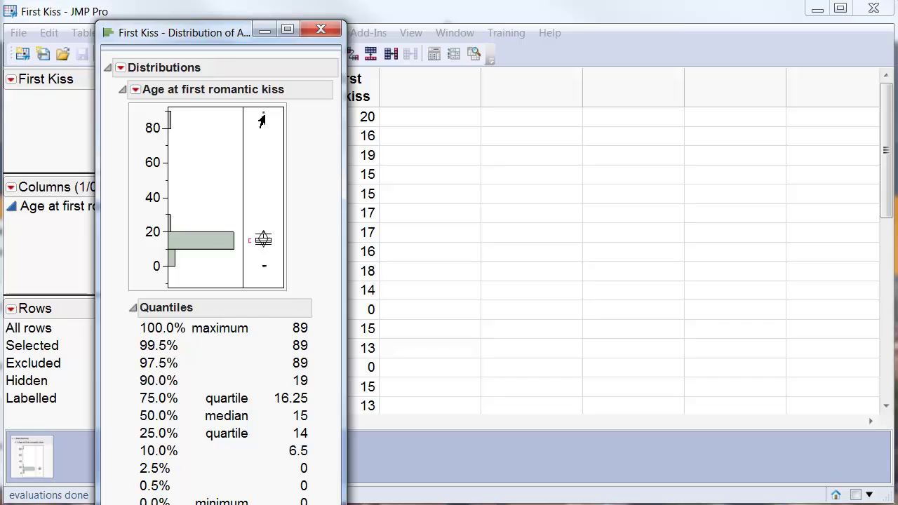
mouse_move(262, 121)
click(169, 123)
drag(192, 48, 581, 34)
click(888, 158)
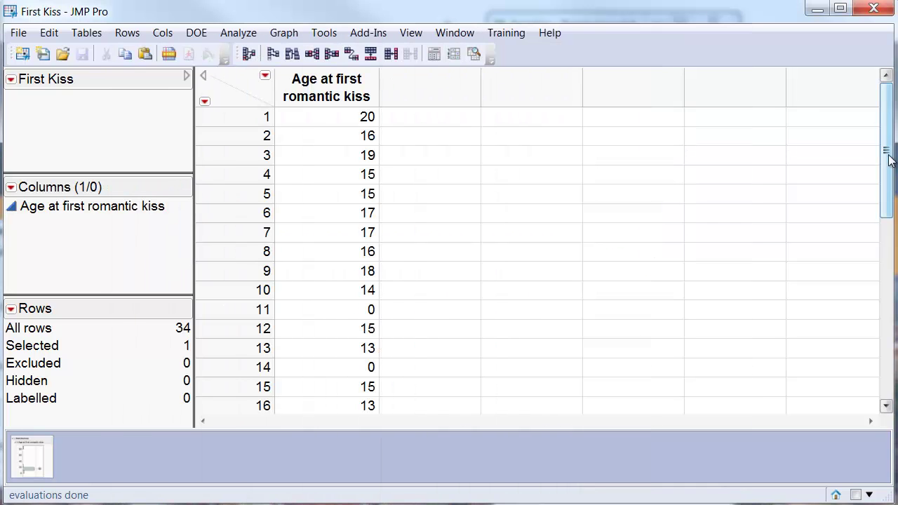
- Exclude row 19 (age 89) from analyses and hide it from graphs
drag(888, 158, 888, 180)
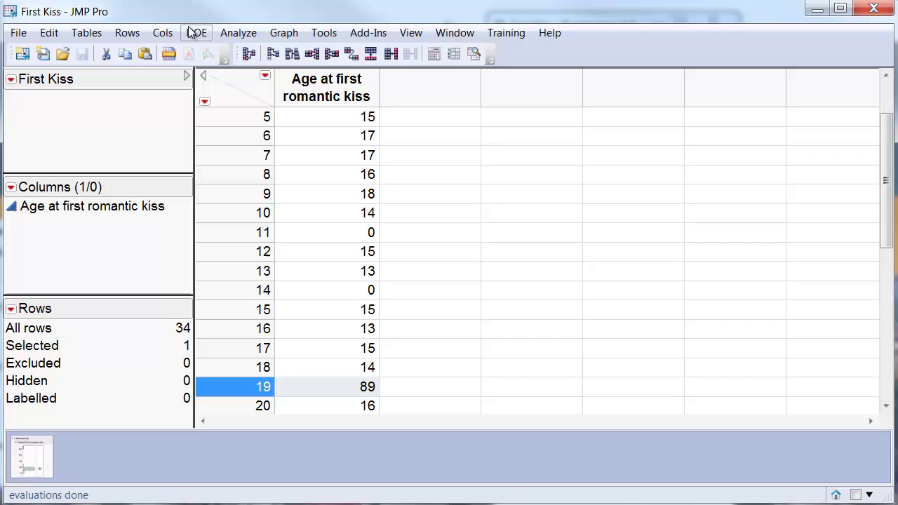
click(130, 34)
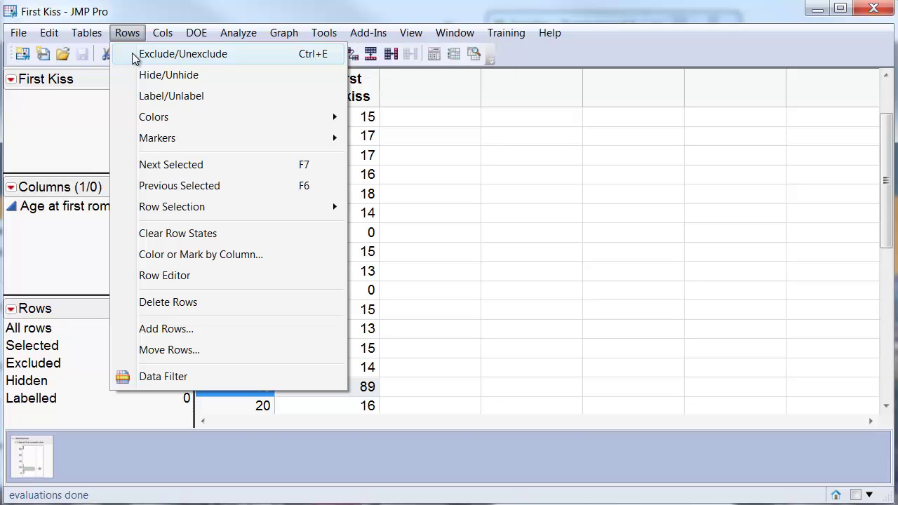
click(134, 56)
click(132, 33)
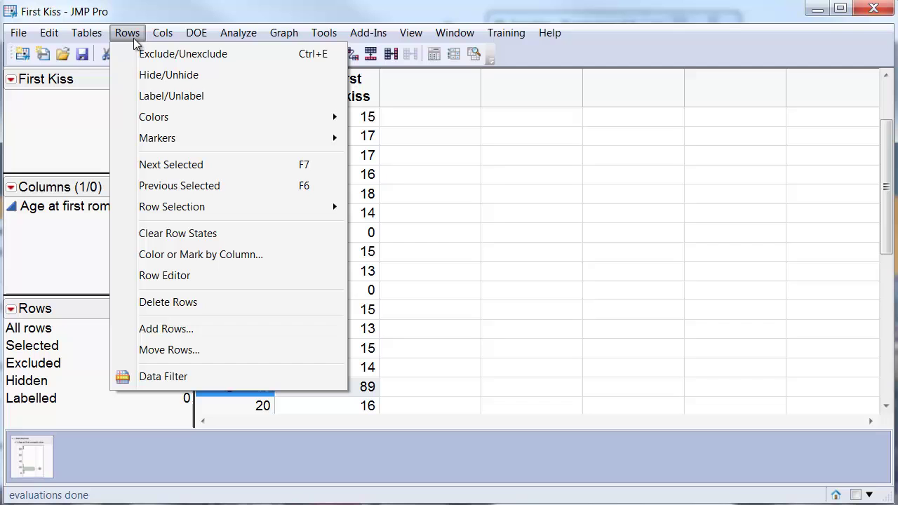
click(140, 77)
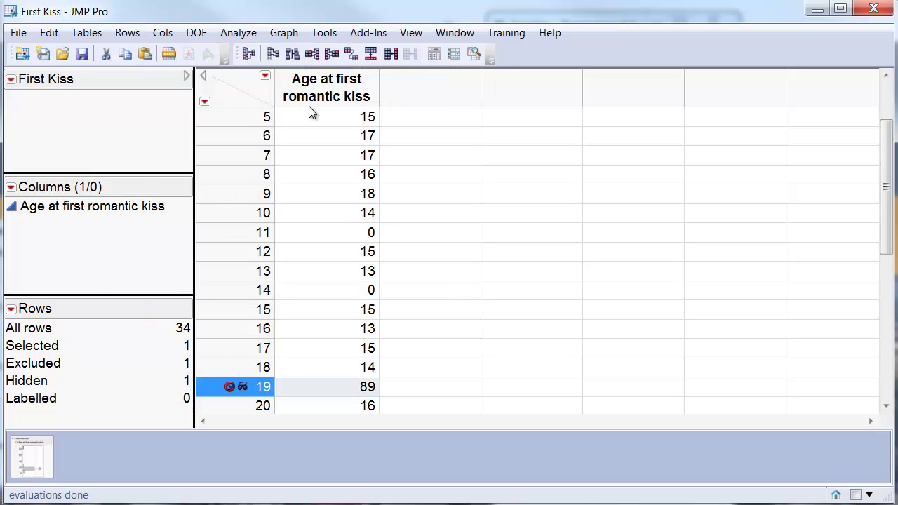
- Rerun the Age at first romantic kiss distribution, now with maximum 20 and mean about 14.18
click(249, 37)
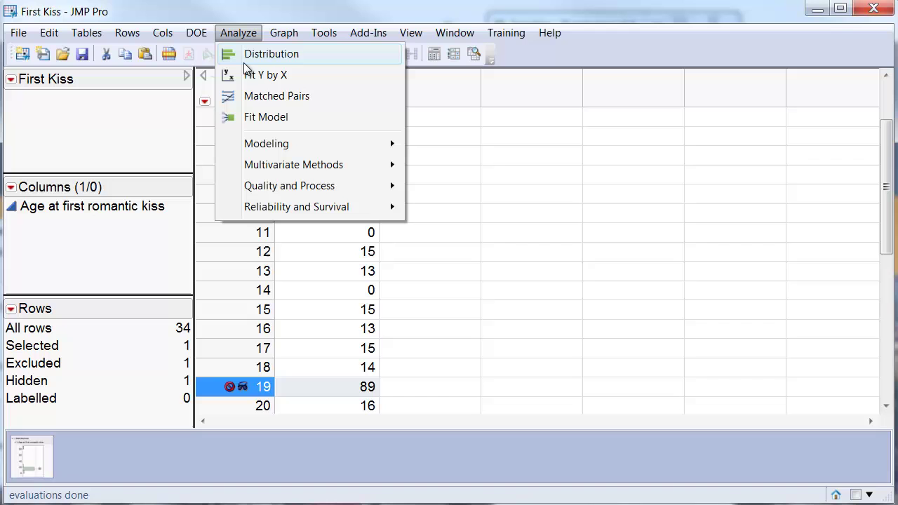
click(246, 60)
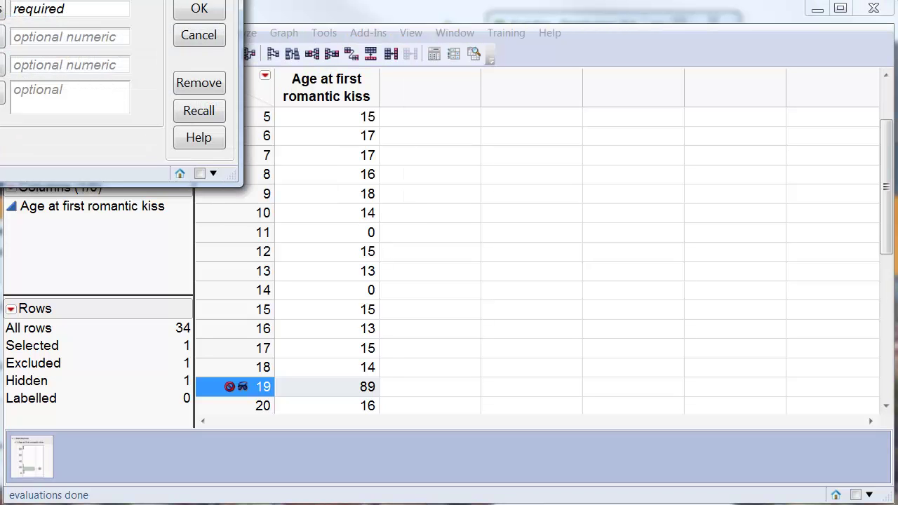
click(2, 8)
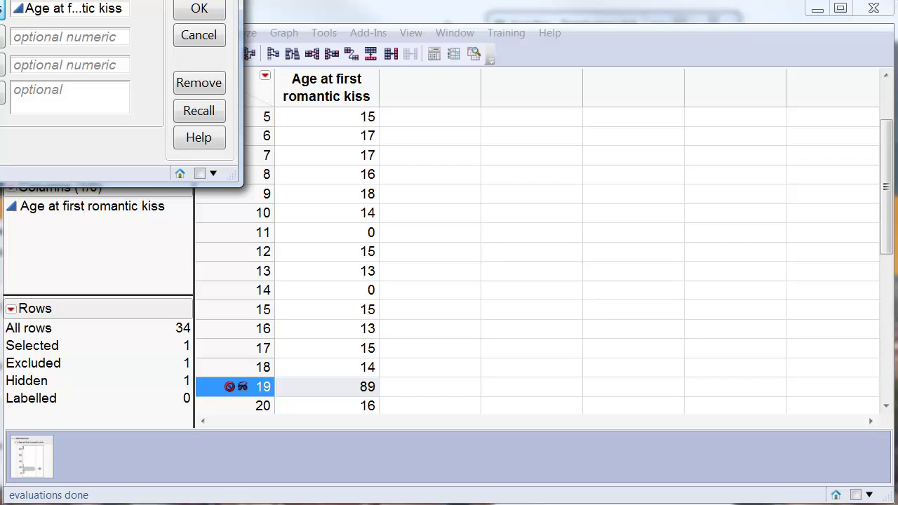
drag(2, 8, 228, 27)
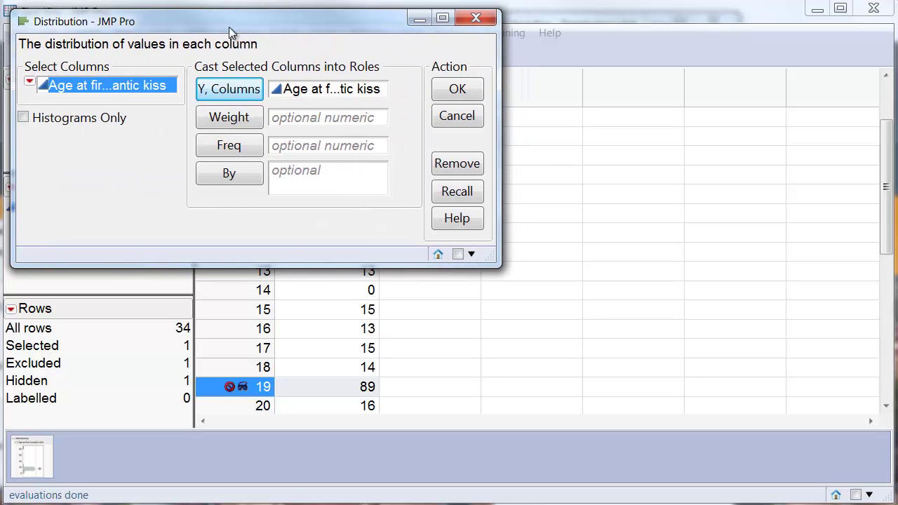
click(447, 93)
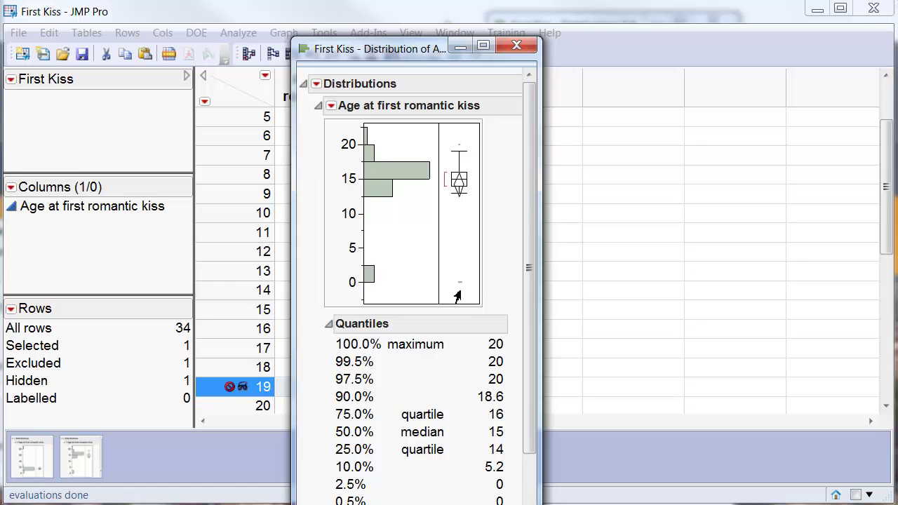
- Select the age-0 bar in the histogram, then clear the selection and scroll through the table's ages
click(369, 278)
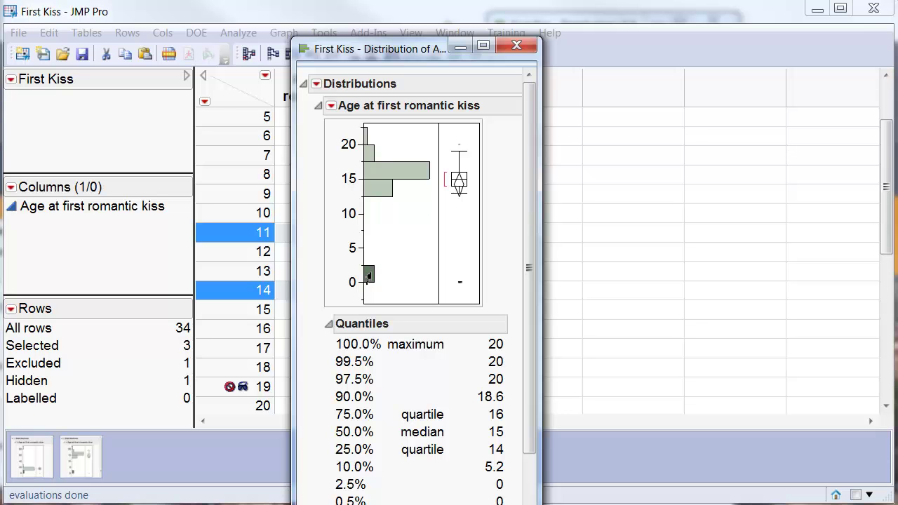
click(218, 98)
click(218, 99)
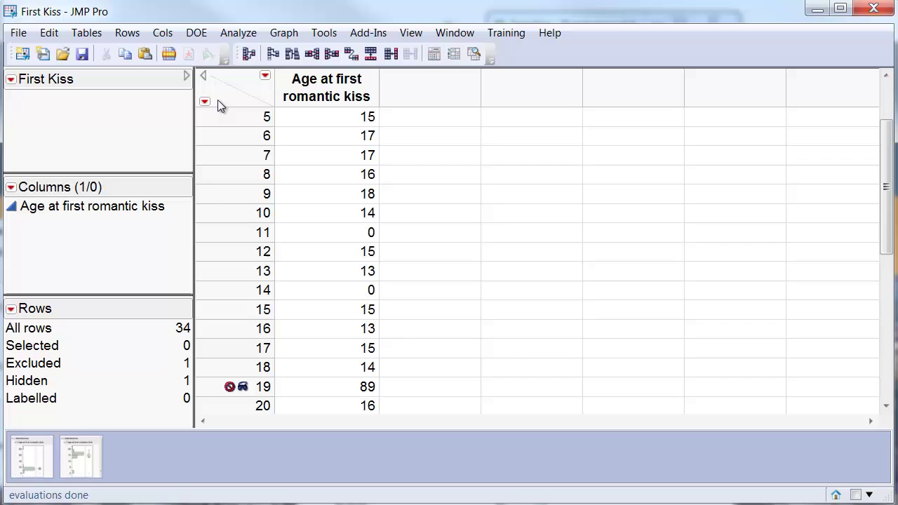
scroll(590, 267, down, 5)
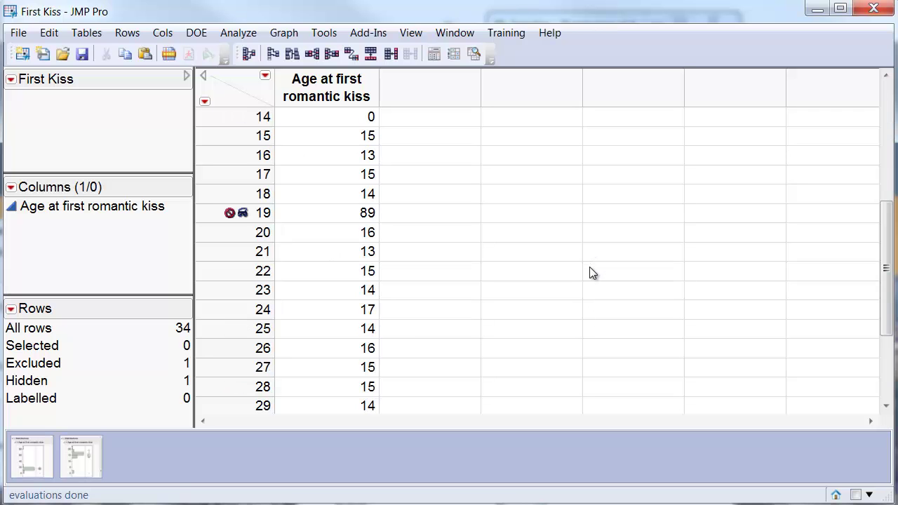
scroll(590, 267, up, 7)
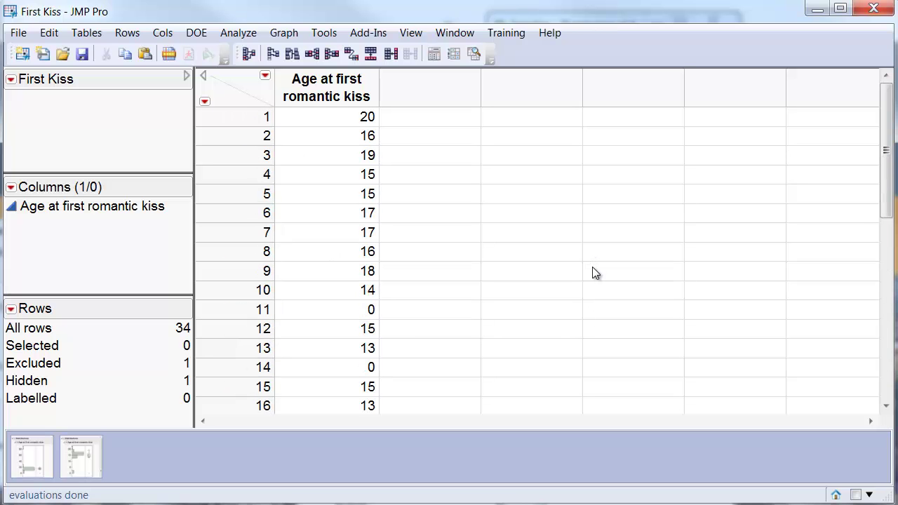
scroll(593, 267, down, 7)
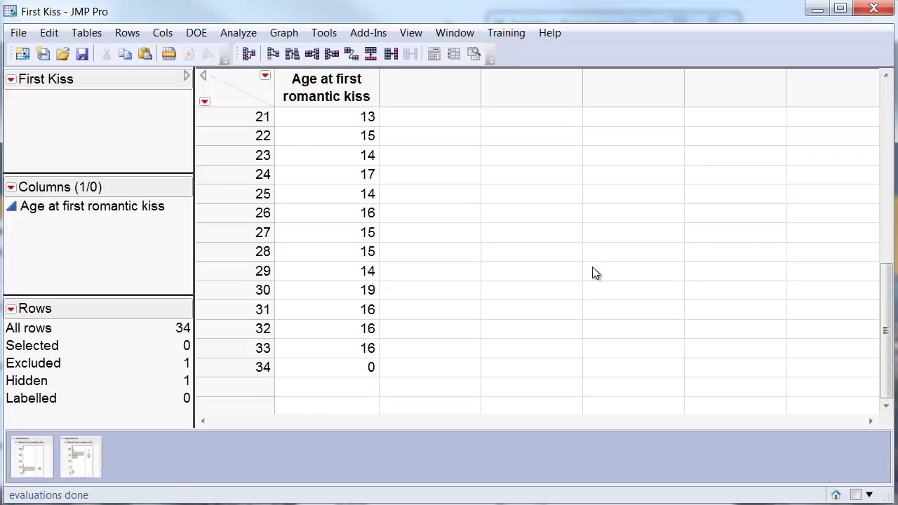
scroll(592, 273, up, 1)
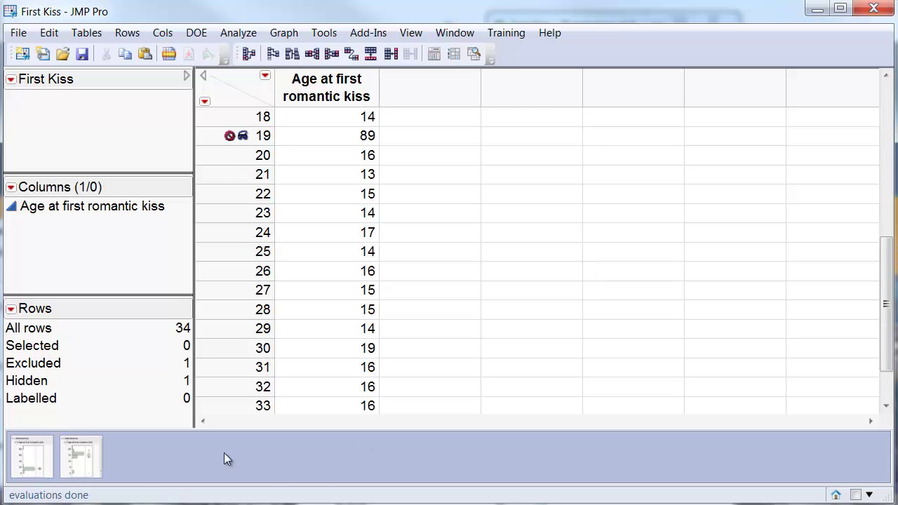
- Reopen the earlier report, select the age-0 rows (rows 11 and 14), and uncover the data table
click(84, 460)
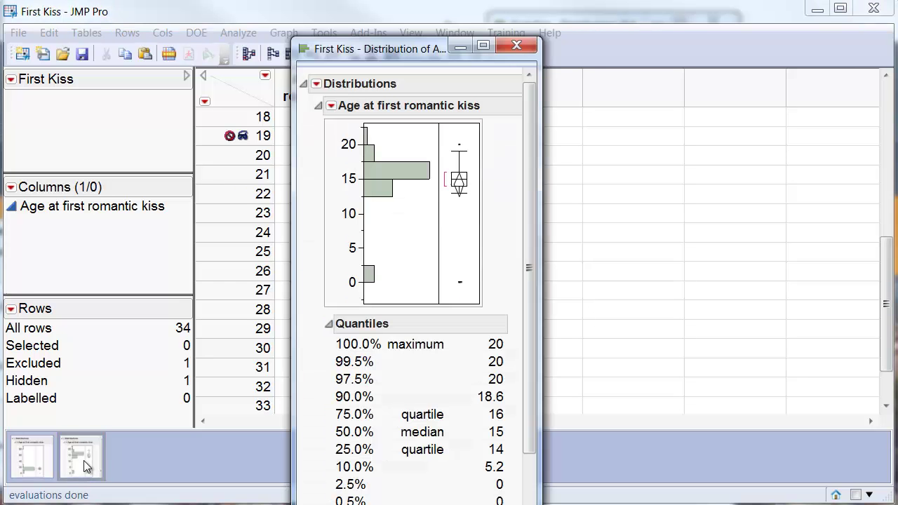
click(366, 278)
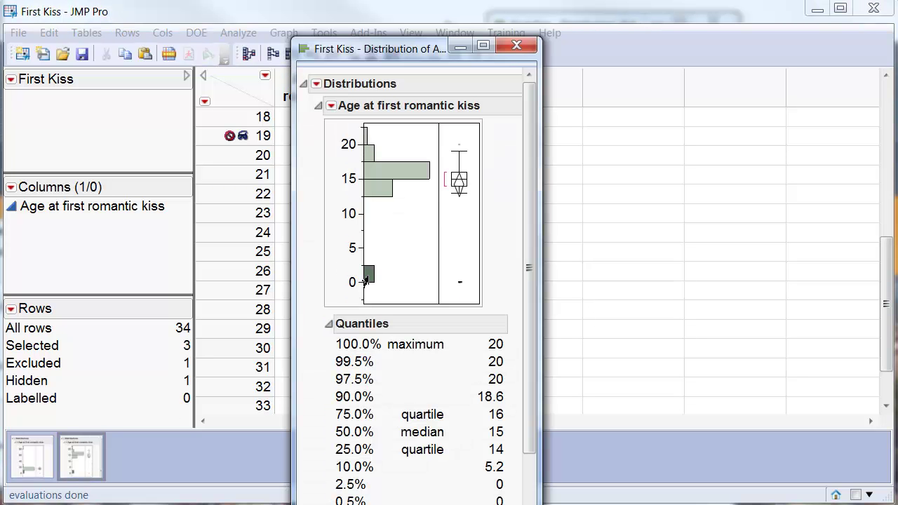
drag(363, 59, 515, 32)
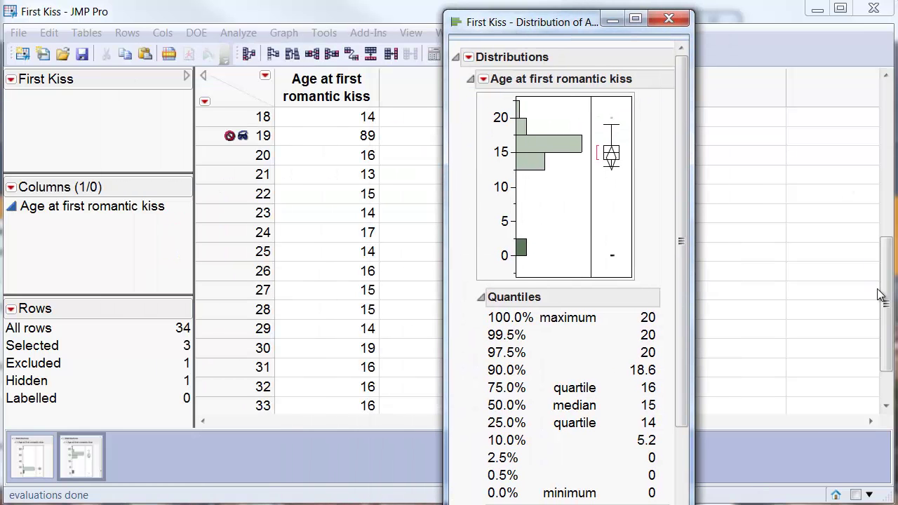
drag(887, 285, 894, 192)
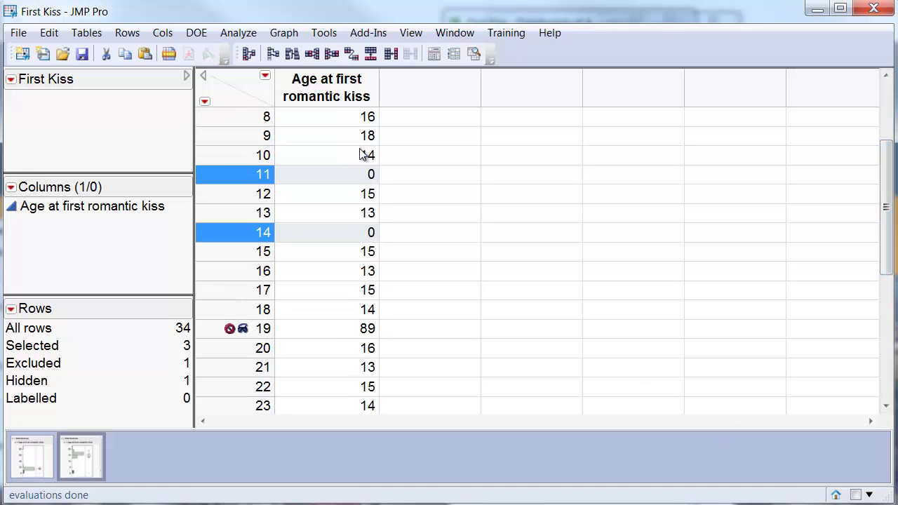
- Exclude and hide the selected zero-age rows, leaving 4 excluded and 4 hidden rows
click(122, 34)
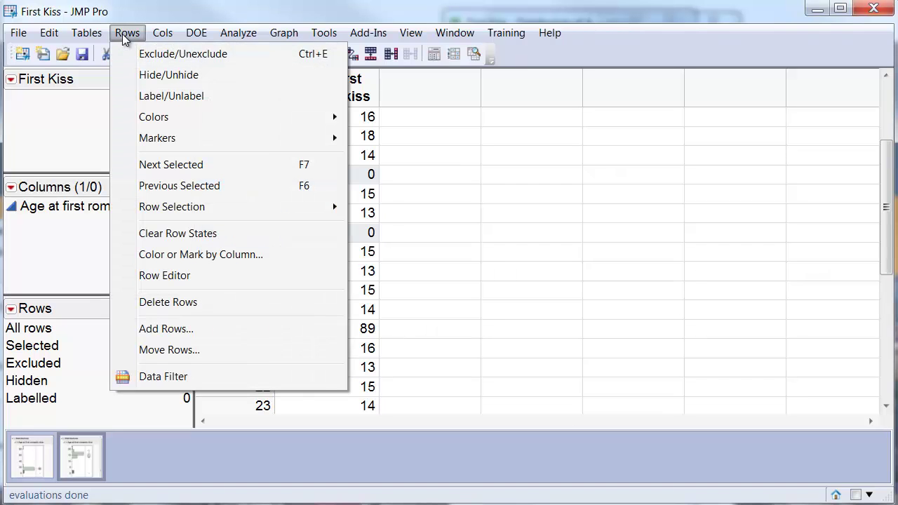
click(131, 55)
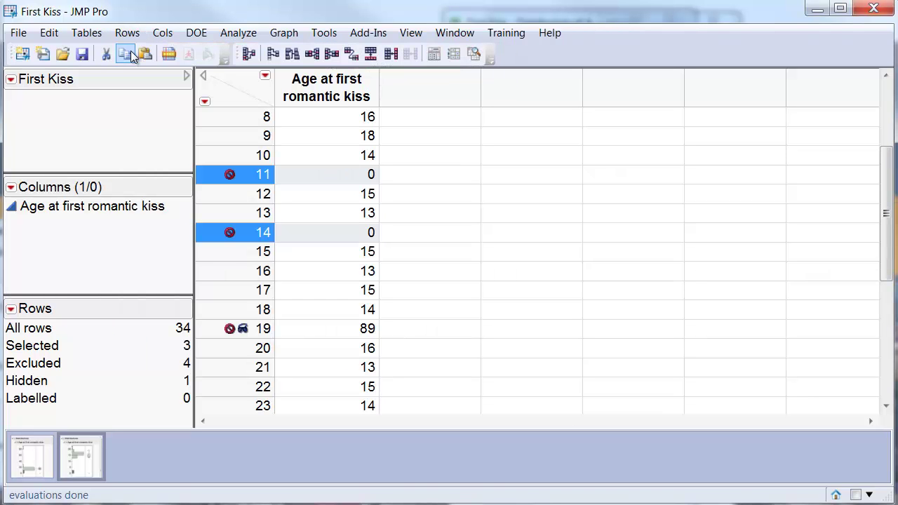
click(128, 33)
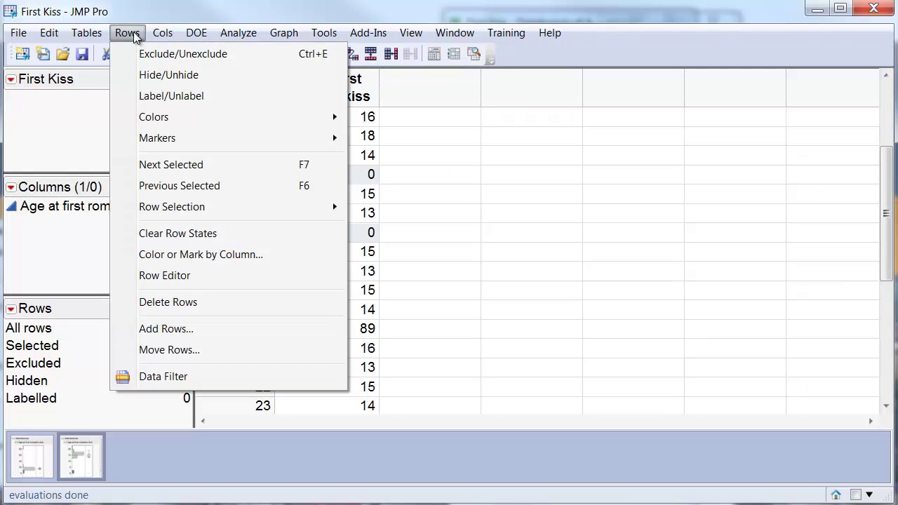
click(146, 76)
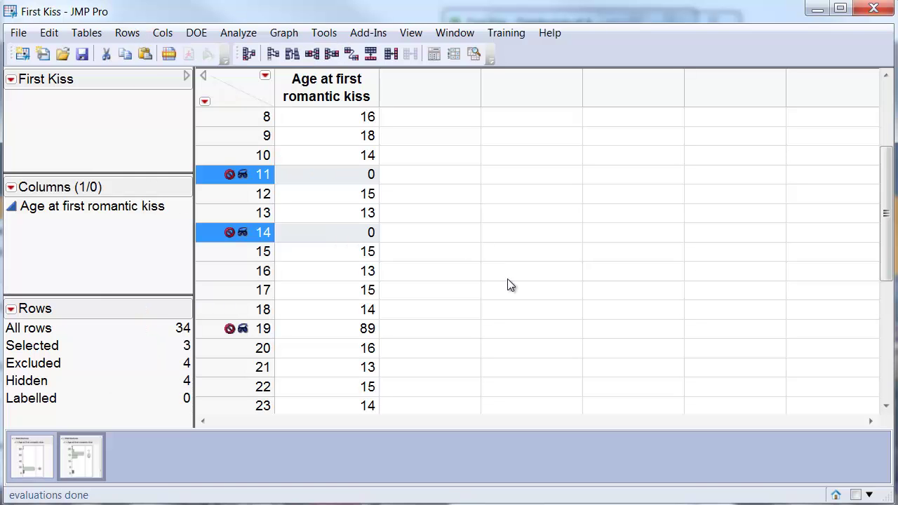
- Run a third age distribution without outliers: minimum 13, maximum 20, mean 15.6
click(251, 33)
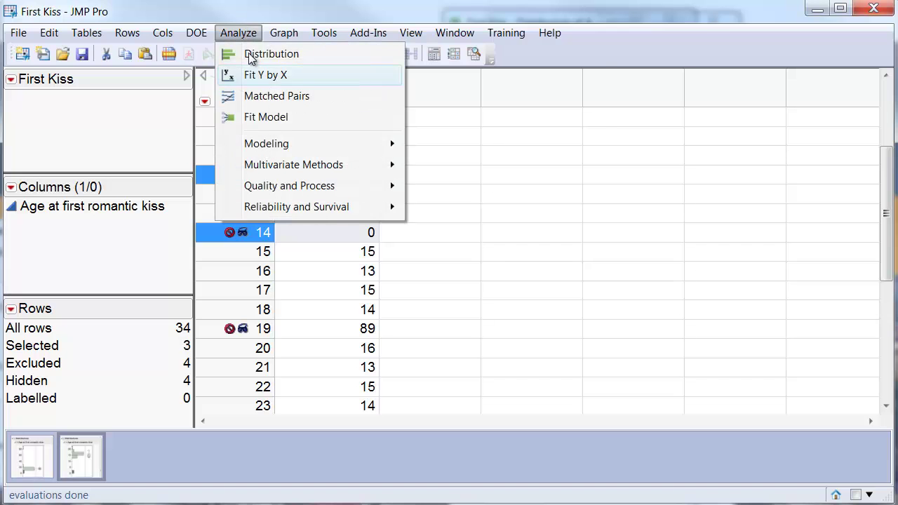
click(253, 54)
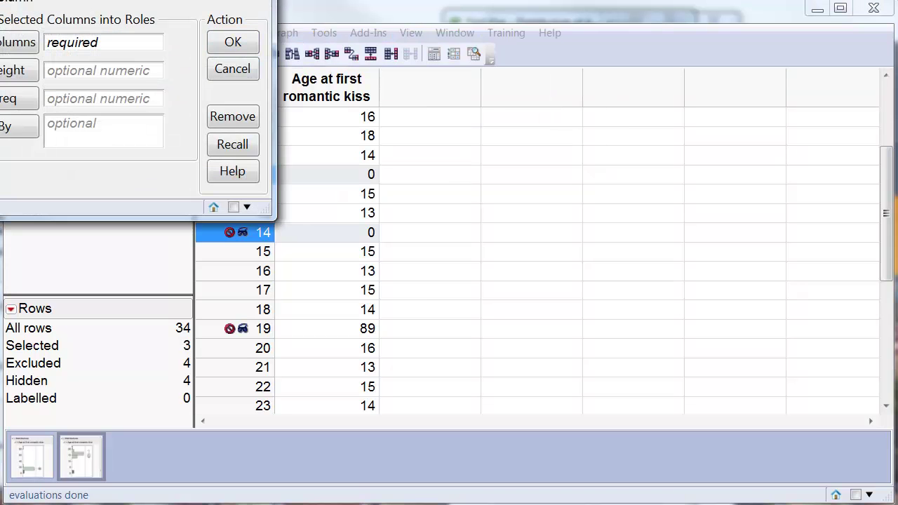
drag(83, 0, 377, 63)
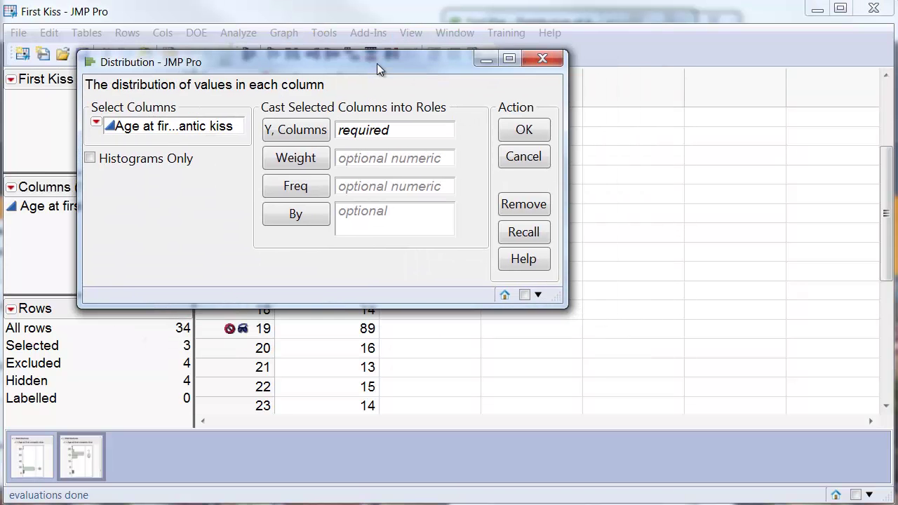
click(222, 132)
click(311, 134)
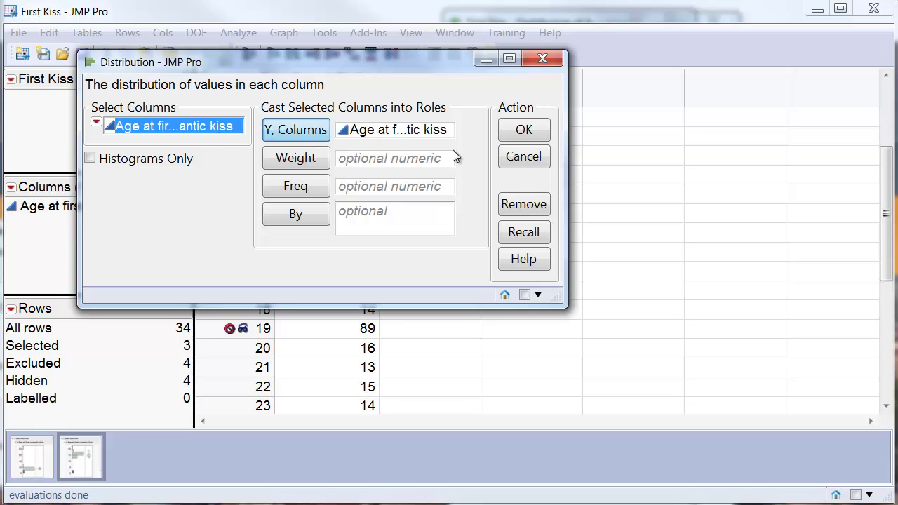
click(524, 129)
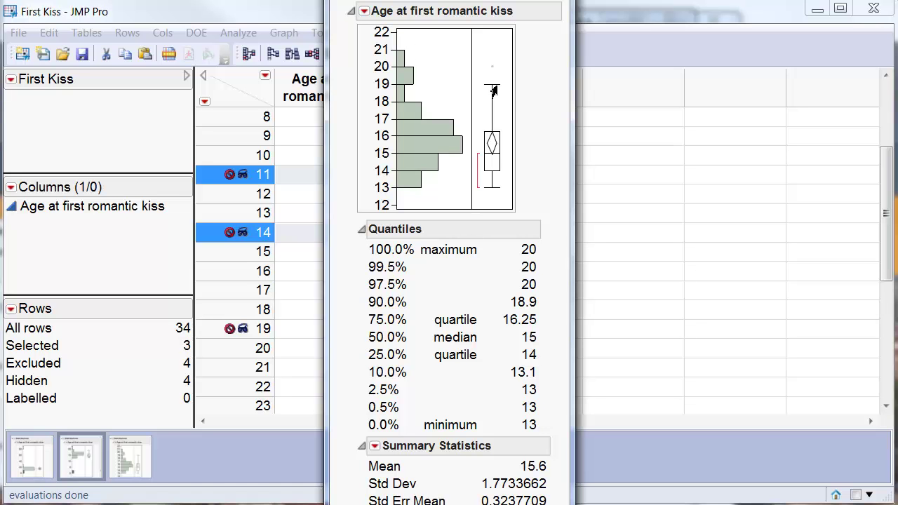
mouse_move(493, 74)
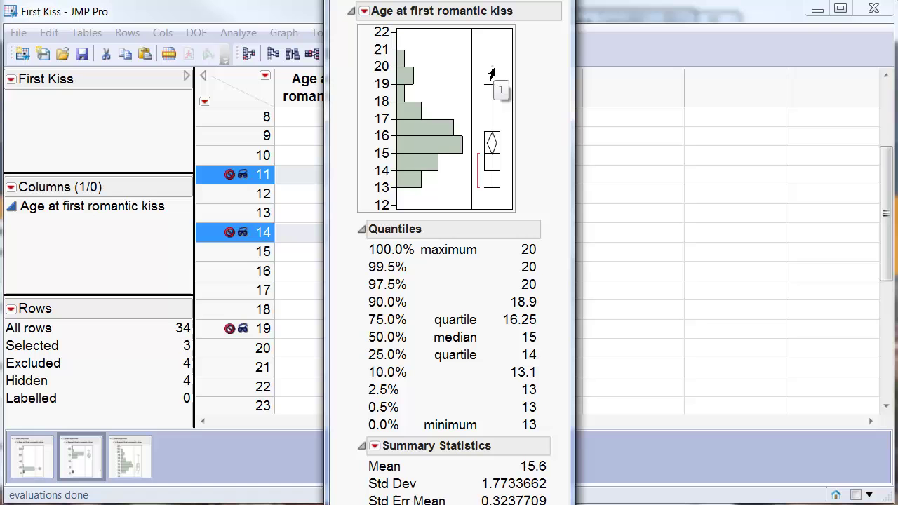